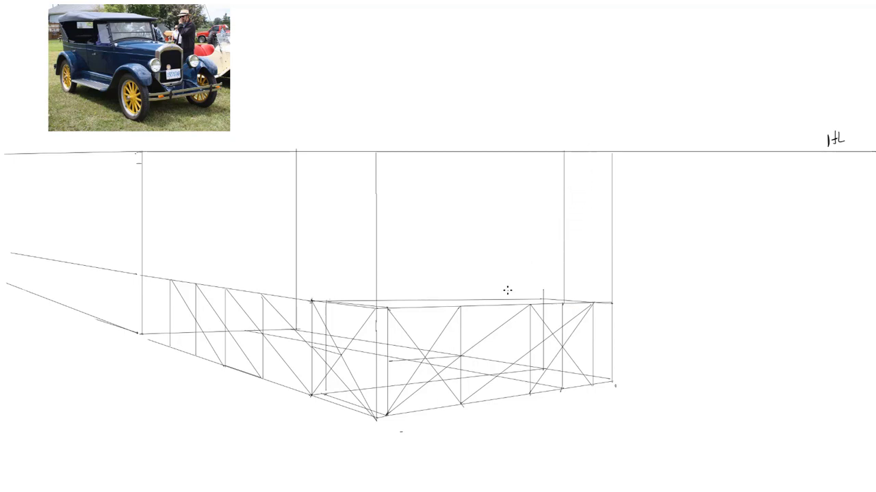
Draw the missing vertical guides up to the horizon, the far-side receding line and the far front wheel's box edges.
left_click_drag(247, 331, 272, 151)
left_click_drag(490, 374, 489, 305)
left_click_drag(5, 237, 562, 304)
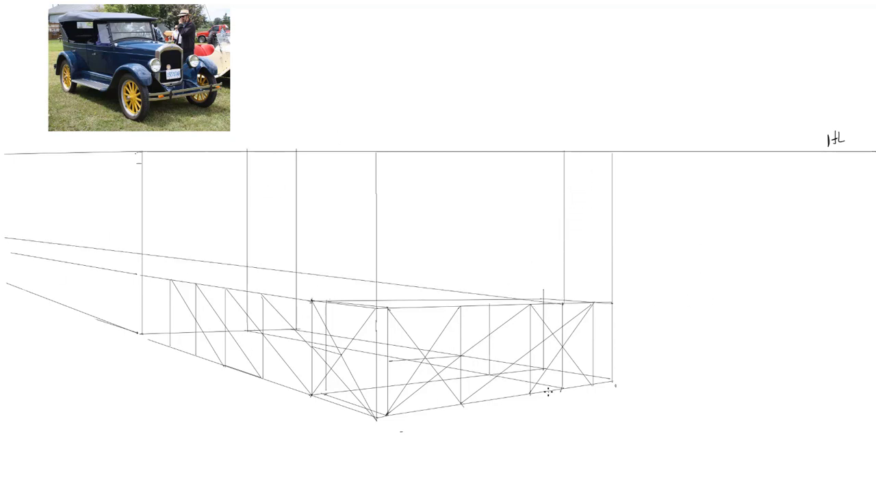
mouse_move(547, 393)
left_mouse_down()
mouse_move(548, 347)
mouse_move(543, 389)
mouse_move(474, 378)
mouse_move(473, 301)
mouse_move(548, 305)
left_mouse_up()
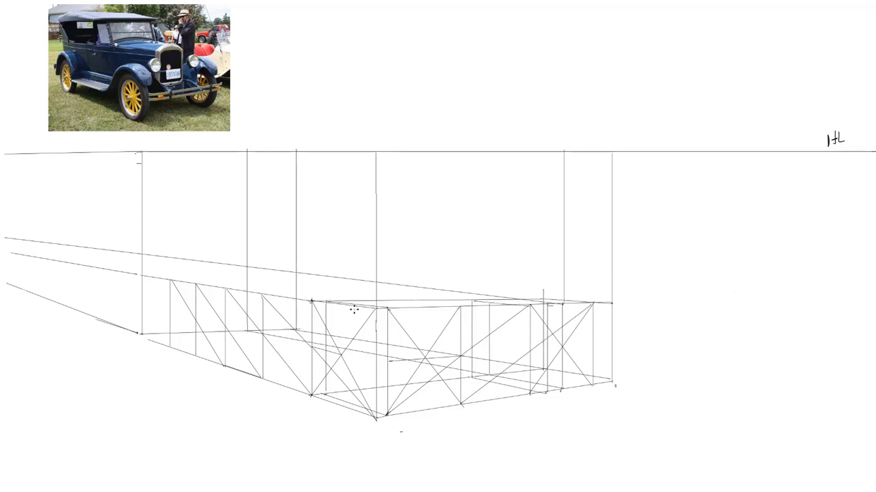
Sketch paired ellipses for the near front, far front and near rear wheels inside their perspective boxes.
left_click_drag(354, 309, 320, 390)
mouse_move(381, 343)
left_mouse_down()
mouse_move(356, 405)
mouse_move(324, 342)
left_mouse_up()
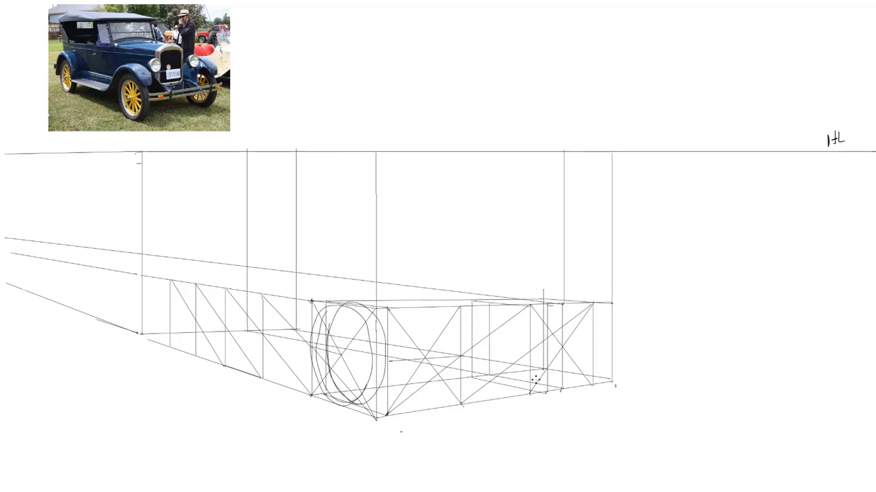
mouse_move(509, 303)
left_mouse_down()
mouse_move(477, 336)
mouse_move(564, 359)
left_mouse_up()
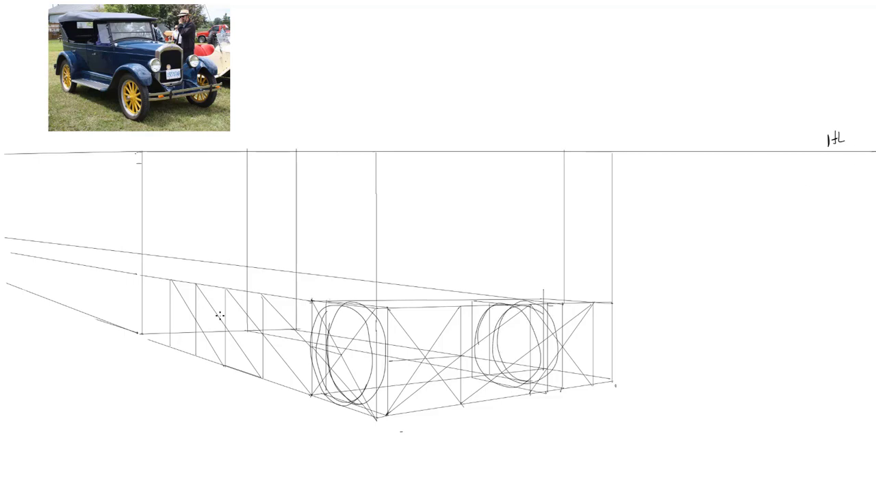
mouse_move(177, 342)
left_mouse_down()
mouse_move(180, 303)
mouse_move(202, 329)
left_mouse_up()
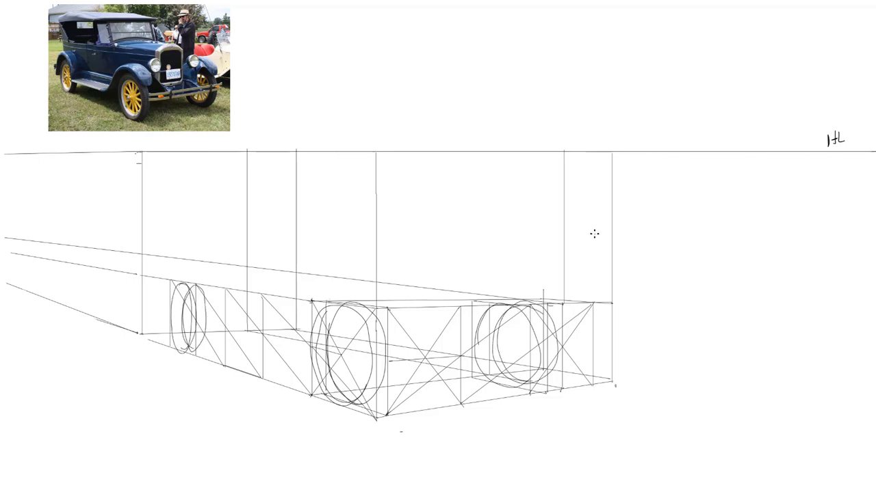
Cross the front face with corner-to-corner diagonals and draw a vertical centre line through their intersection up to the horizon.
left_click(562, 303)
left_click(375, 417, "shift")
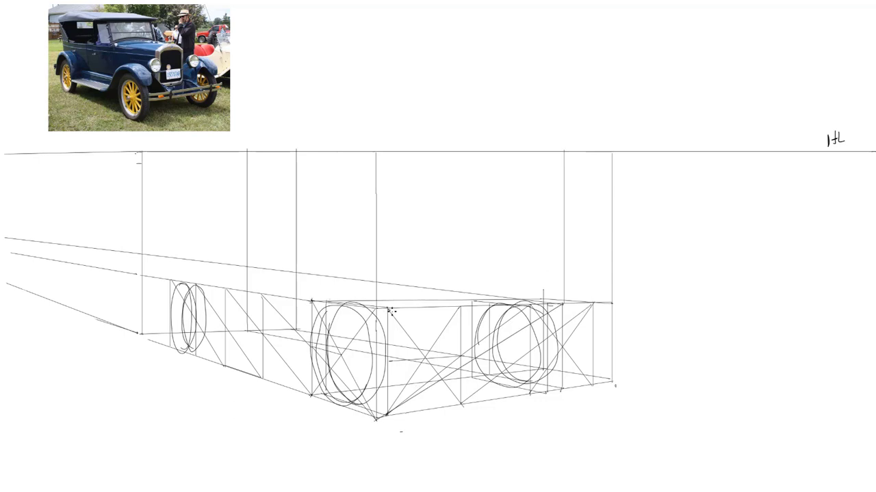
left_click(389, 310)
left_click(561, 392, "shift")
left_click(483, 402, "shift")
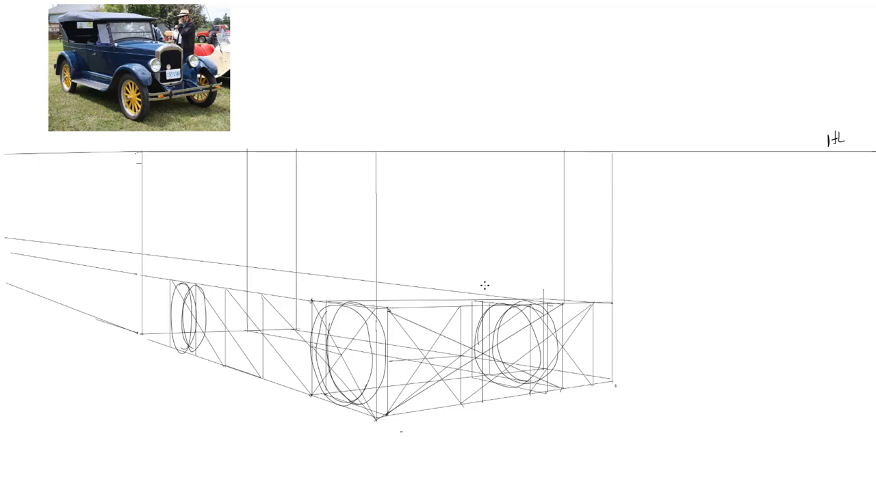
left_click(483, 238, "shift")
left_click(484, 146, "shift")
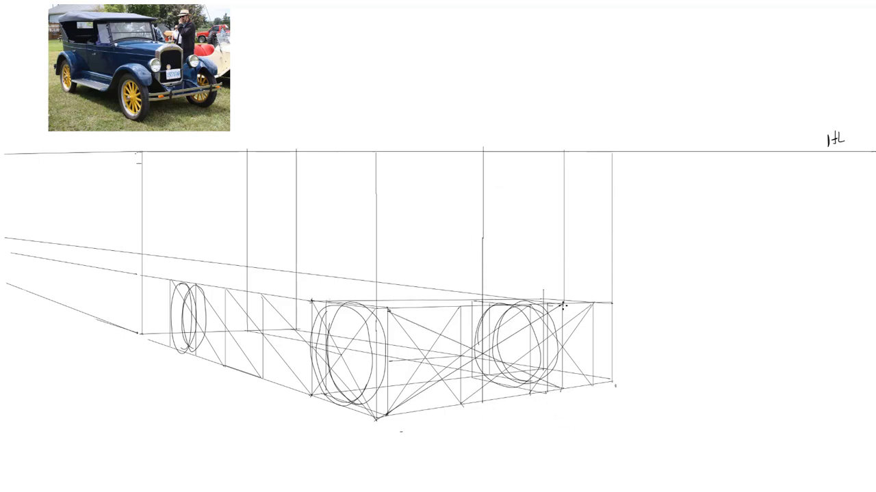
Extend the front face's two upper corners vertically up to the horizon line.
left_click(562, 303)
left_click(561, 152, "shift")
left_click(389, 311)
left_click(388, 147, "shift")
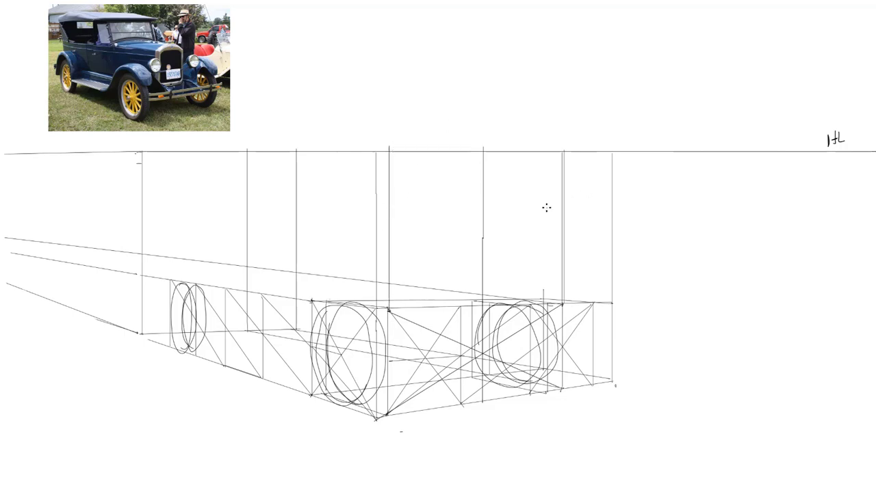
Add a new layer for the car body and fade the perspective construction lines with reduced opacity.
key("Tab")
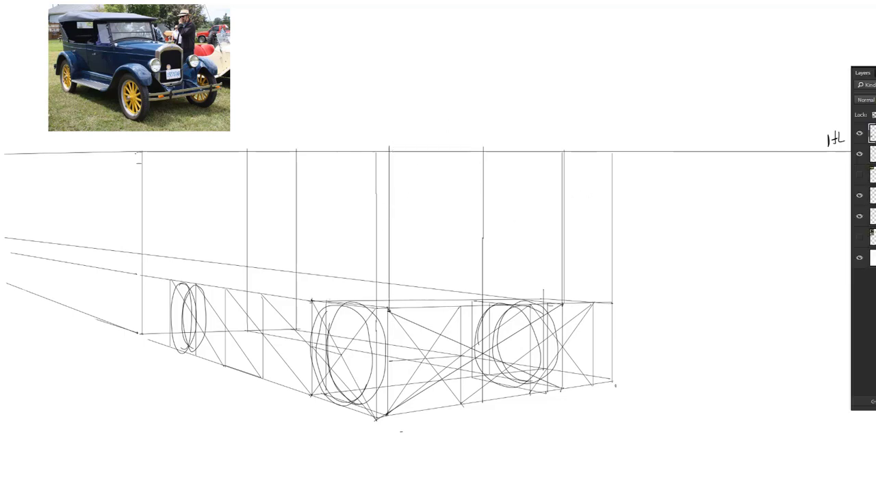
key("ctrl+shift+n")
key("Tab")
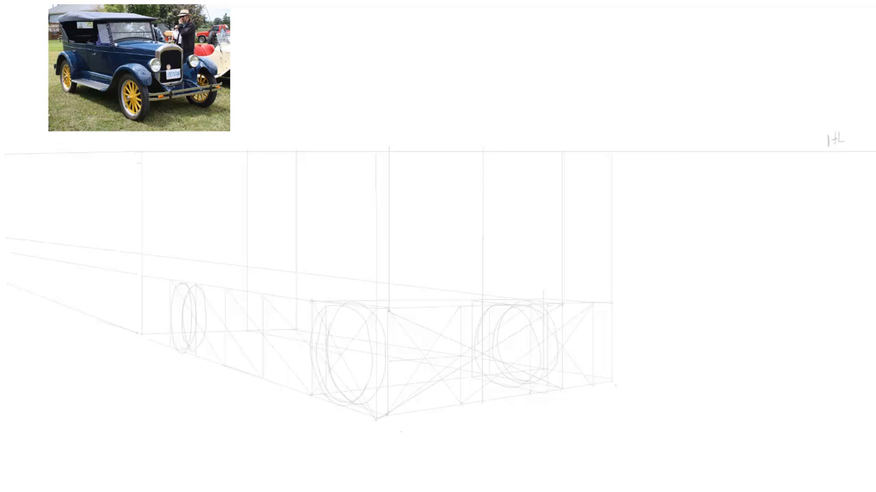
key("Tab")
key("Tab")
Draw the body's upright centre plane, receding from the front centre line back to a vertical between the rear wheels.
mouse_move(481, 402)
left_mouse_down()
mouse_move(440, 389)
mouse_move(469, 219)
left_mouse_up()
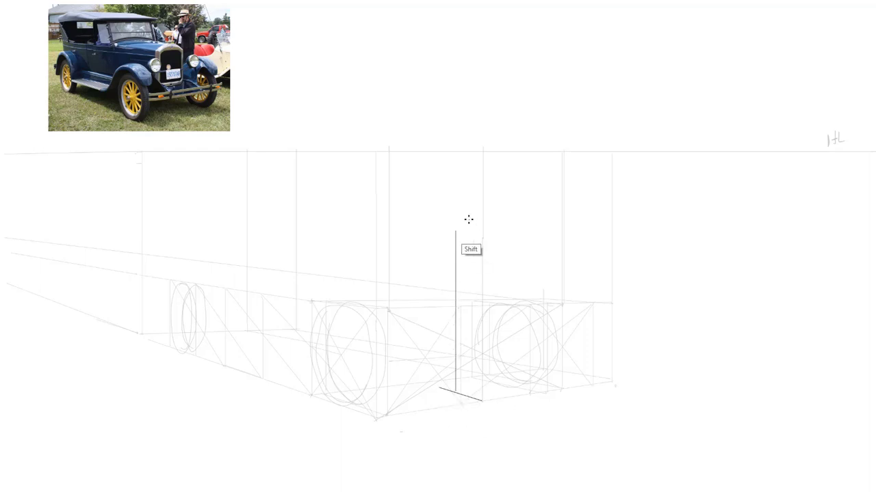
left_click(214, 205, "shift")
left_click(205, 331, "shift")
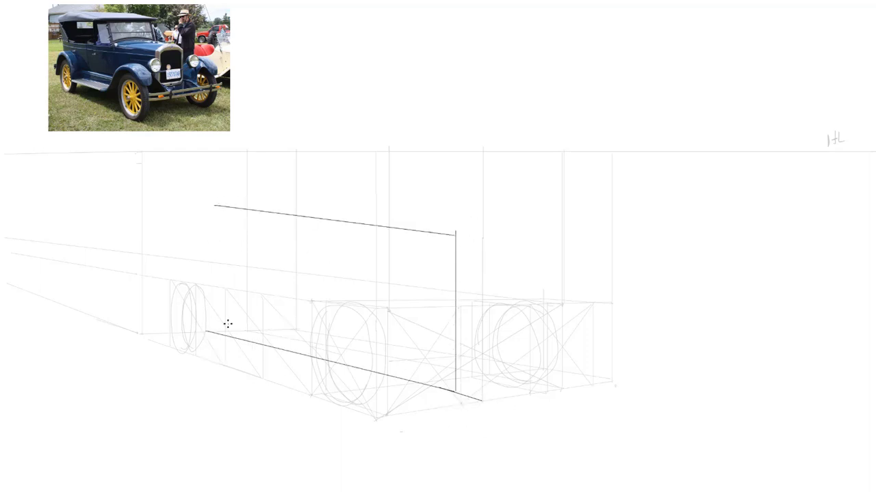
left_click(214, 205, "shift")
key("ctrl+z")
left_click(214, 333)
left_click(214, 205, "shift")
Draw the radiator's front face around the centre line with upper and lower crosslines and two vertical sides.
mouse_move(398, 238)
left_mouse_down()
mouse_move(409, 236)
mouse_move(384, 236)
left_mouse_up()
left_click(509, 235, "shift")
key("ctrl+z")
key("ctrl+z")
left_click(537, 236, "shift")
left_click_drag(415, 314, 430, 315)
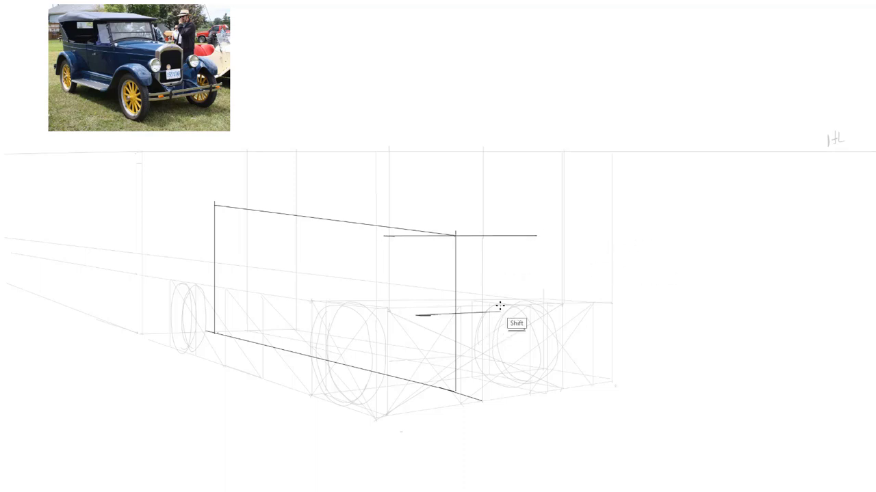
left_click_drag(491, 234, 490, 312)
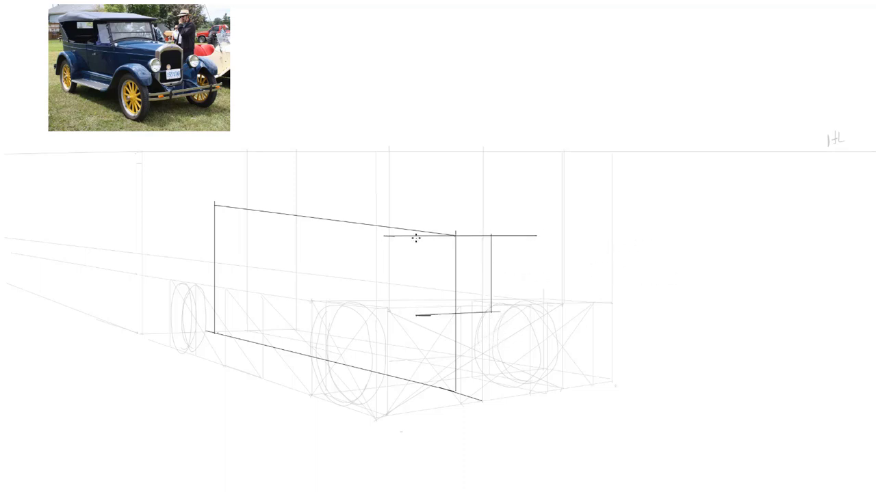
left_click_drag(415, 237, 416, 316)
Extend the front face down to the ground with a lower panel and run its near-side edges back toward the rear wheel.
mouse_move(415, 318)
left_mouse_down()
mouse_move(416, 344)
mouse_move(491, 343)
left_mouse_up()
mouse_move(414, 344)
left_mouse_down()
mouse_move(186, 297)
mouse_move(412, 363)
mouse_move(413, 400)
left_mouse_up()
left_click_drag(491, 342, 491, 387)
left_click_drag(486, 388, 413, 397)
left_click(174, 336, "shift")
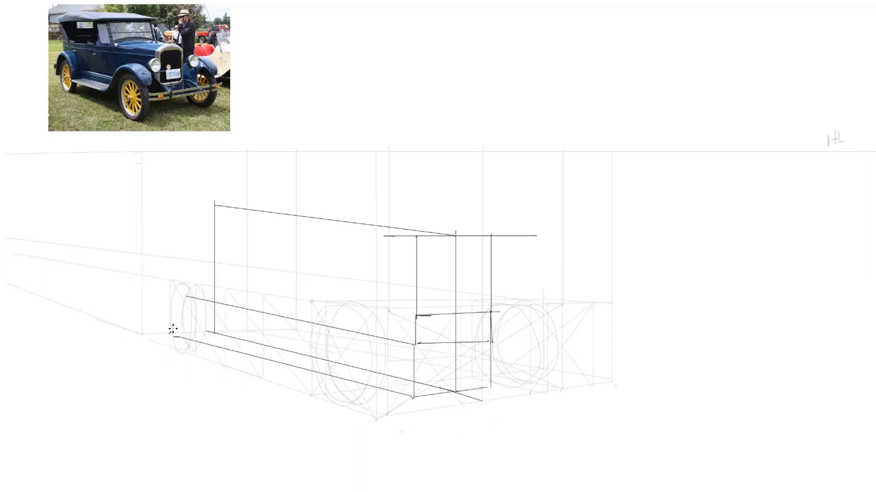
Draw the near rear corner's vertical and a horizontal crossline through the centre plane at the back of the body.
left_click_drag(169, 330, 170, 287)
left_click(169, 302)
left_click(215, 302, "shift")
key("ctrl+z")
left_click(215, 303, "shift")
left_click(253, 302, "shift")
Run the far-side ground edge back to the rear and raise verticals at both rear corners of the body box.
left_click(487, 388)
left_click(251, 322, "shift")
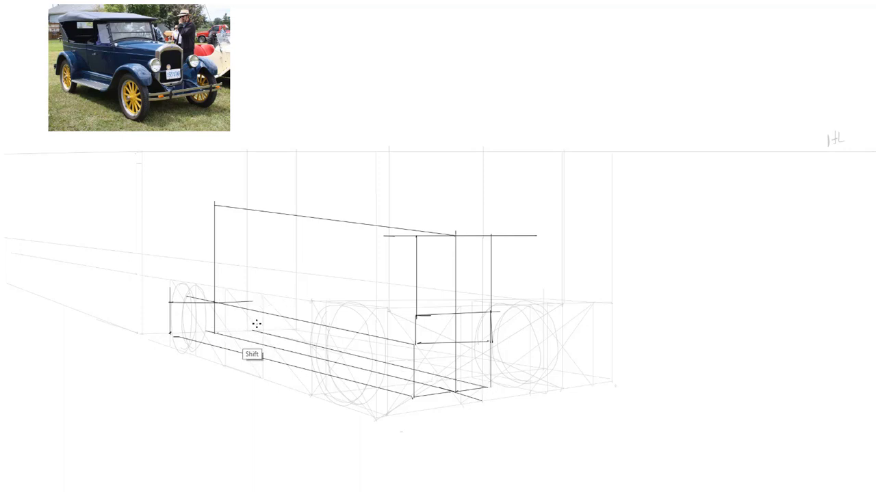
mouse_move(251, 302)
left_mouse_down()
mouse_move(252, 321)
mouse_move(253, 227)
left_mouse_up()
left_click_drag(170, 301, 170, 219)
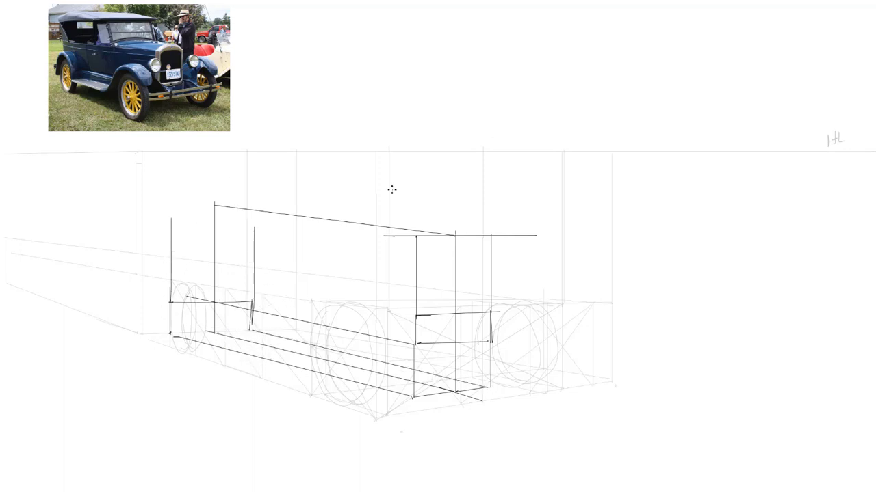
Close the top of the body box with near and far receding edges, completed rear corner verticals and a rear crossline.
left_click(169, 207)
left_click(415, 236, "shift")
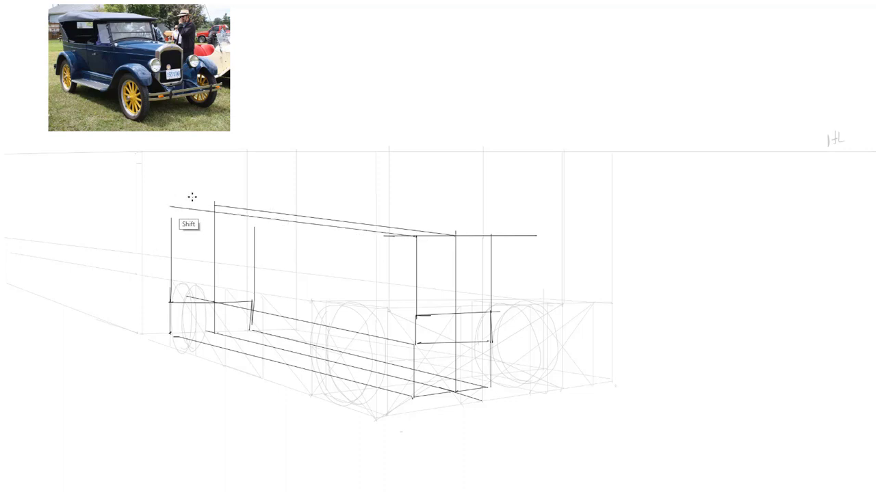
left_click(491, 236)
left_click(241, 204, "shift")
left_click(254, 227)
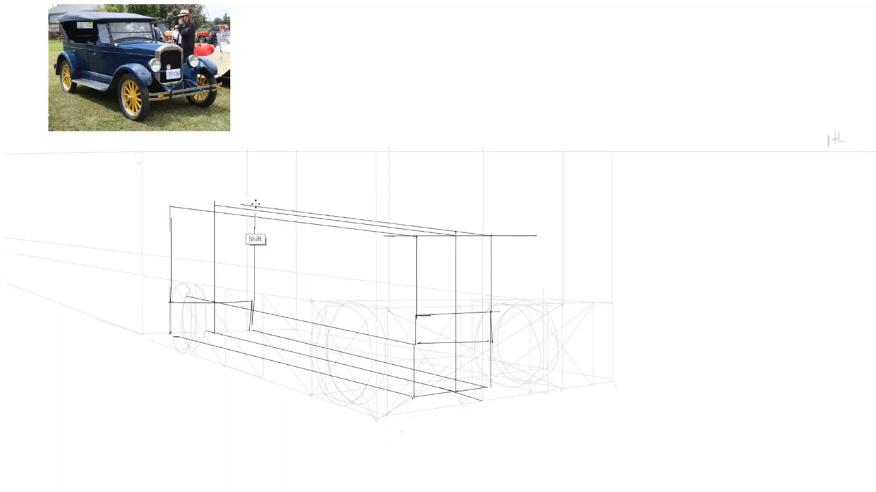
left_click(254, 204, "shift")
left_click(253, 208)
left_click(169, 206, "shift")
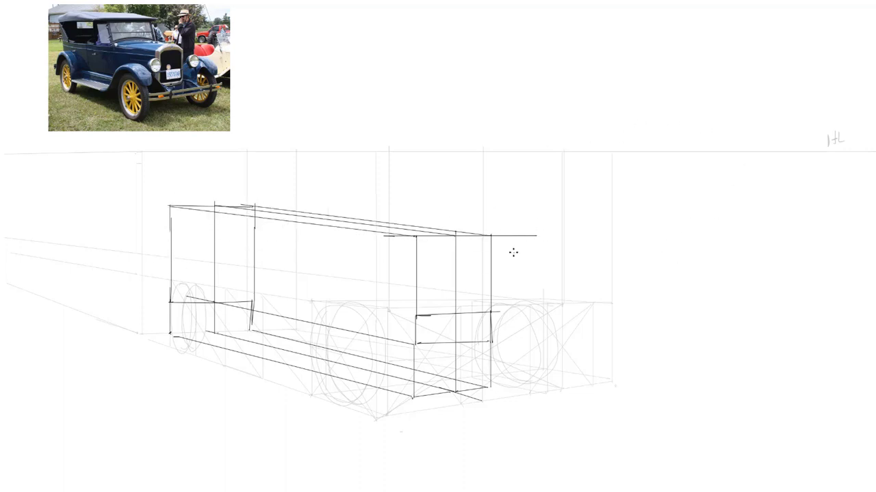
Draw the upright windshield frame across the body top, with two posts joined by a crossline near the horizon.
left_click(295, 220)
left_click(295, 131, "shift")
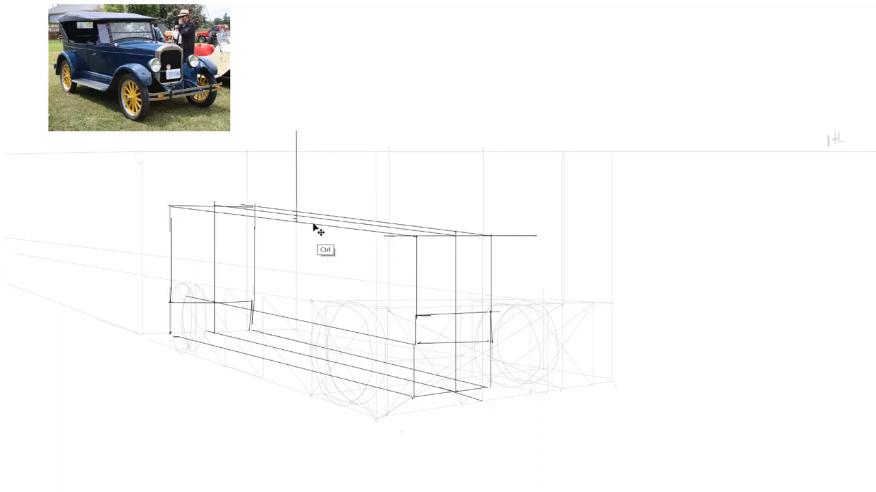
left_click(398, 223)
left_click(398, 121, "shift")
left_click(398, 156)
left_click(295, 155, "shift")
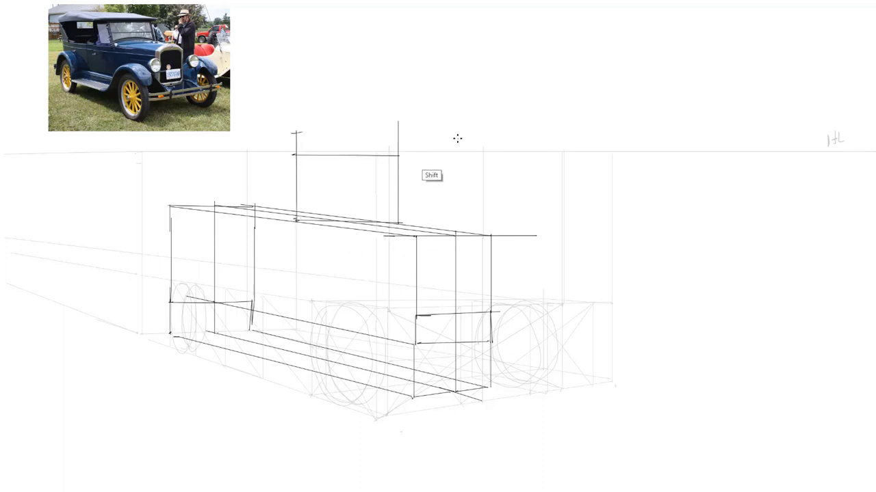
Extend the roof line from the windshield to the back of the car and drop a rear post to the body.
left_click(296, 155)
left_click(170, 155, "shift")
left_click(169, 155)
left_click(169, 208, "shift")
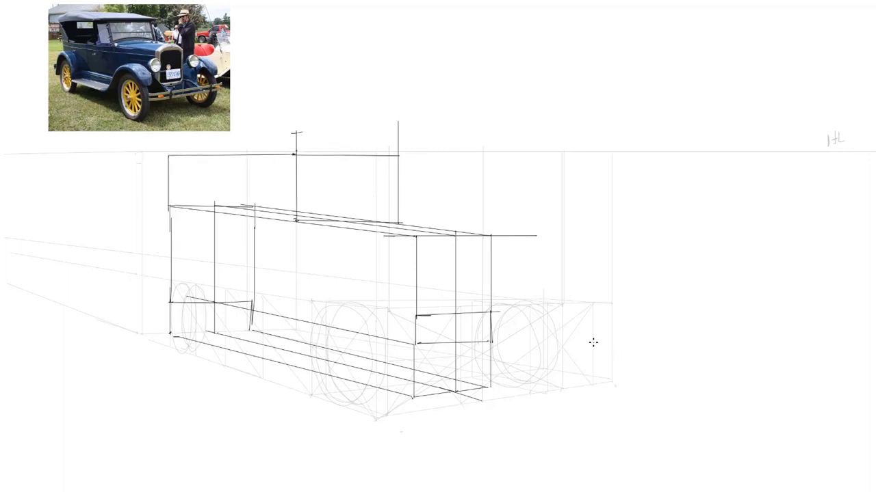
Outline a thin perspective box around the near front wheel, including its front thickness and top face.
left_click(374, 415)
left_click(374, 309, "shift")
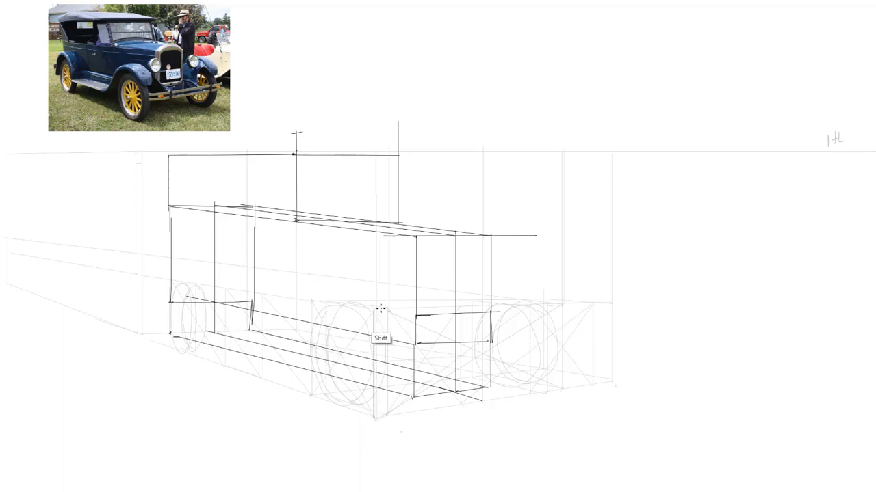
left_click(375, 309)
left_click(311, 297, "shift")
left_click(310, 296)
left_click(314, 349, "shift")
left_click_drag(315, 350, 312, 396)
mouse_move(314, 394)
left_mouse_down()
mouse_move(376, 418)
mouse_move(420, 405)
mouse_move(386, 413)
left_mouse_up()
left_click_drag(387, 413, 384, 307)
left_click(332, 295, "shift")
left_click(314, 294, "shift")
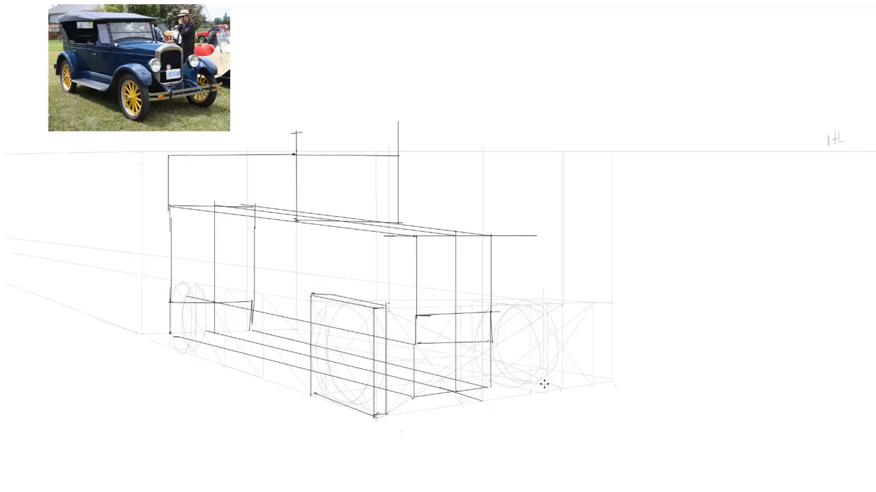
Outline a matching thin perspective box around the far front wheel.
mouse_move(534, 393)
left_mouse_down()
mouse_move(539, 308)
mouse_move(547, 307)
mouse_move(543, 391)
left_mouse_up()
left_click(491, 389, "shift")
left_click(491, 301, "shift")
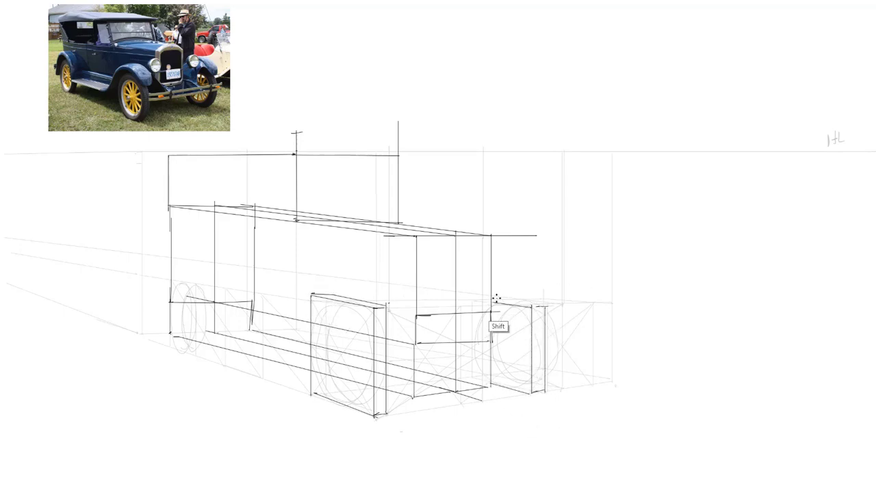
left_click(523, 302, "shift")
left_click(544, 306, "shift")
left_click(492, 301, "shift")
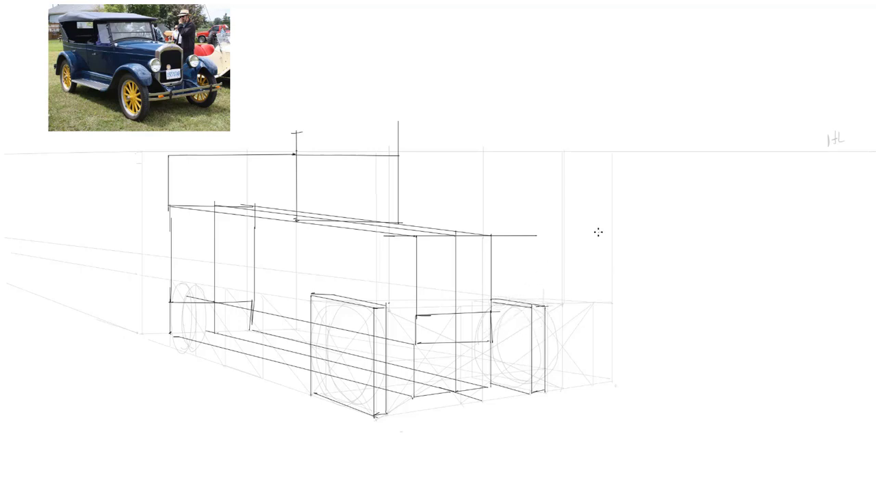
Outline a thin perspective box around the near rear wheel.
left_click_drag(195, 354, 195, 283)
mouse_move(195, 284)
left_mouse_down()
mouse_move(163, 276)
mouse_move(171, 341)
mouse_move(183, 292)
mouse_move(176, 275)
mouse_move(165, 279)
mouse_move(165, 333)
mouse_move(168, 344)
mouse_move(202, 356)
mouse_move(183, 279)
left_mouse_up()
key("ctrl+z")
left_click(168, 278)
left_click(168, 342, "shift")
left_click(168, 344)
left_click(196, 356, "shift")
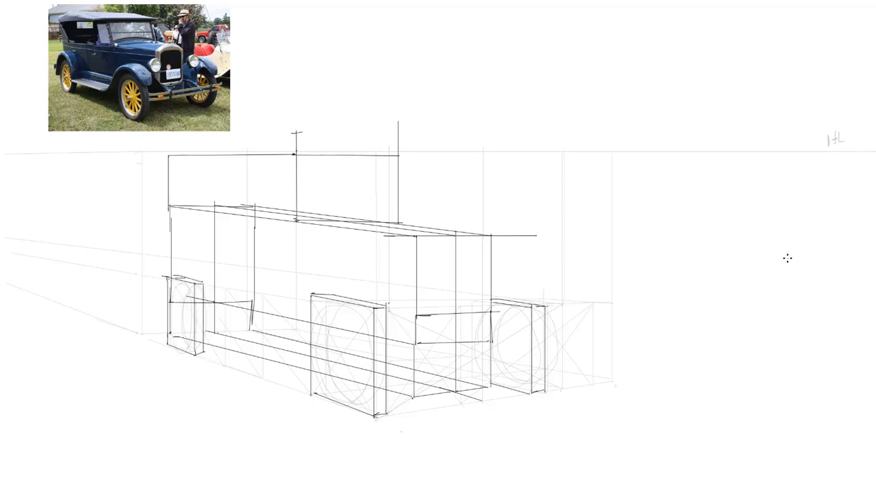
Add backward-slanting windshield and rear roof posts, and draw the front bumper's upper edge.
left_click_drag(277, 154, 295, 220)
left_click_drag(381, 158, 396, 223)
left_click_drag(168, 210, 157, 154)
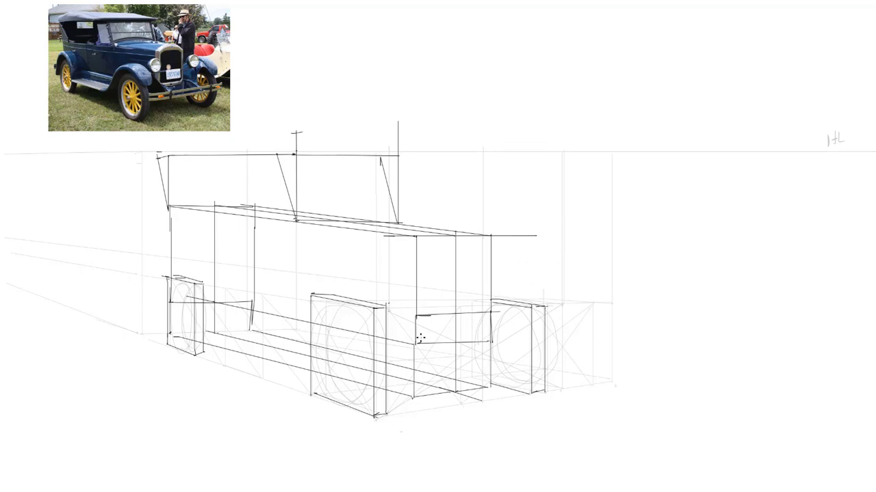
left_click(540, 346, "shift")
left_click(540, 368, "shift")
left_click(381, 374, "shift")
left_click(379, 354, "shift")
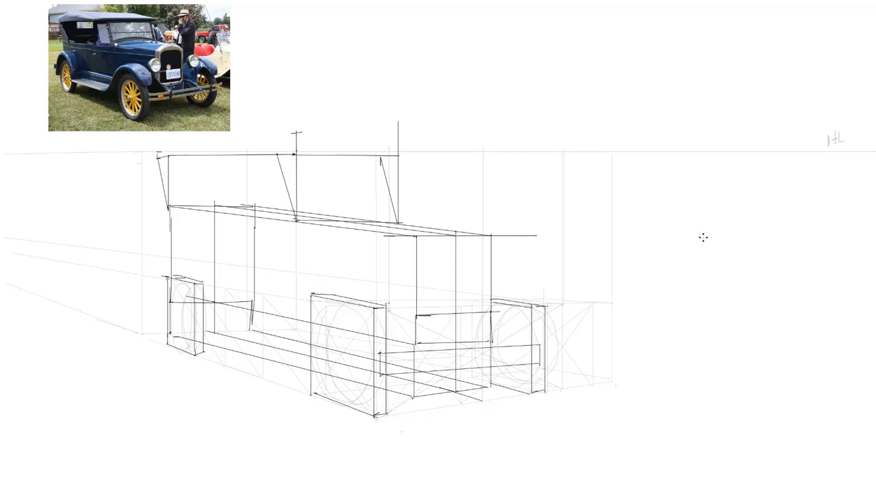
key("ctrl+z")
key("ctrl+z")
key("ctrl+z")
Extend the bumper's upper edge past the far front wheel and close its outer end and lower edge.
left_click(558, 342, "shift")
left_click(557, 365, "shift")
left_click(381, 375, "shift")
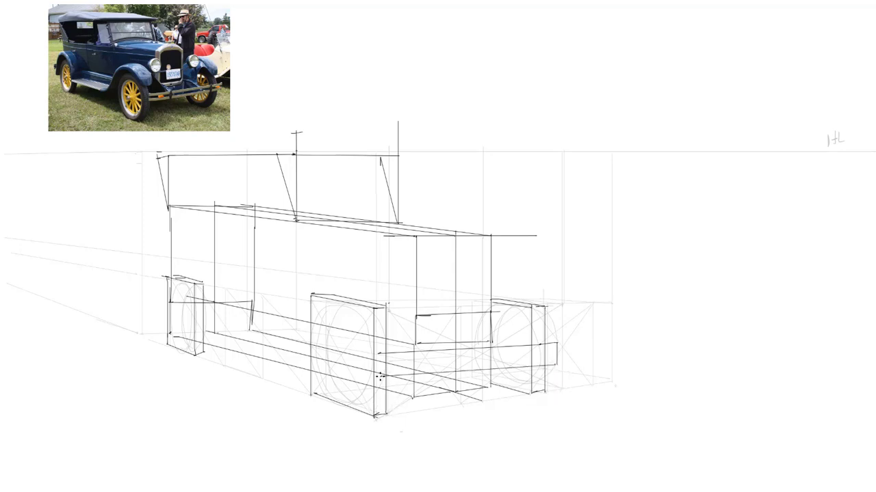
Draw an inset rectangle inside the radiator's front face for the grille opening.
left_click(422, 242)
left_click(424, 309, "shift")
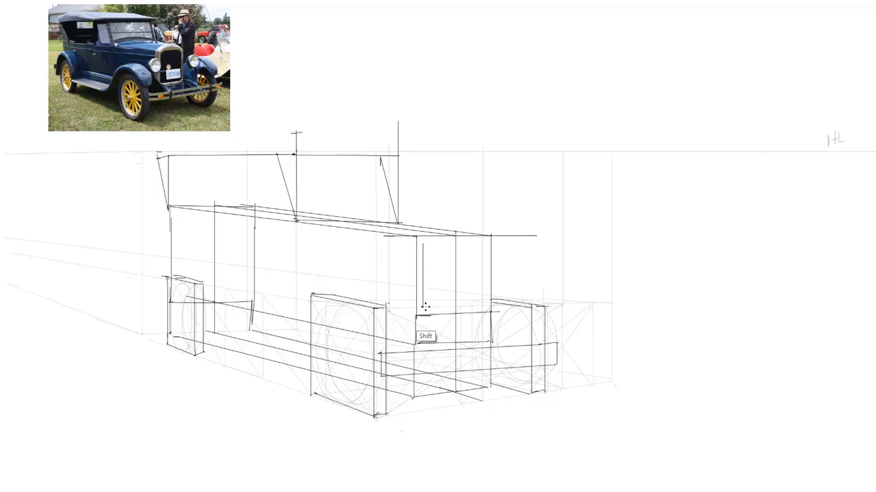
left_click(487, 309, "shift")
left_click(486, 241, "shift")
left_click(423, 243, "shift")
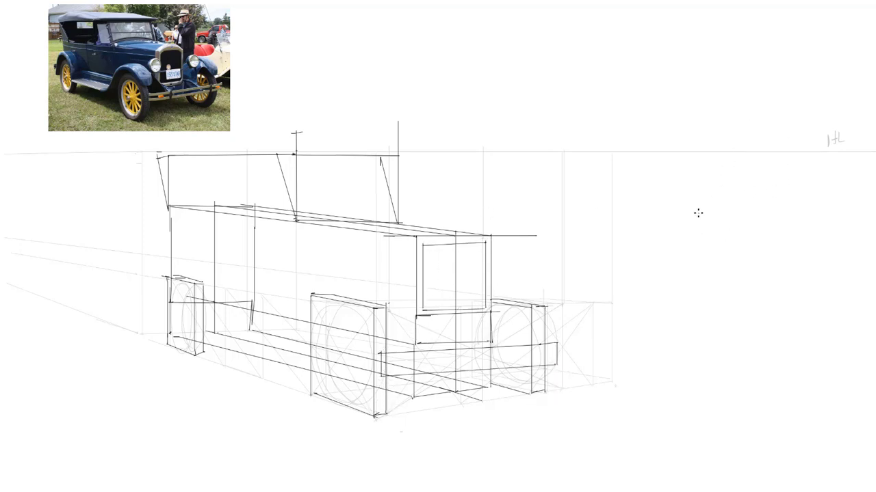
Block in the rear fender over the near rear wheel with slanted front and back edges and a flat top.
left_click(199, 326)
left_click(218, 326, "shift")
left_click(197, 326)
left_click(190, 278, "shift")
left_click(205, 275, "shift")
left_click(190, 279)
left_click(165, 271, "shift")
left_click(162, 276)
left_click(152, 325, "shift")
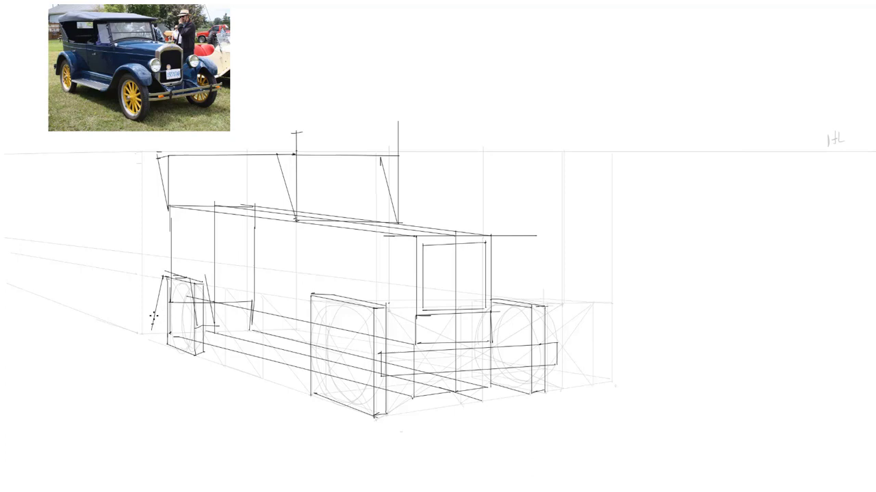
Close the rear fender's back end with a short lower edge and add its upper side edge over the near rear wheel.
left_click(154, 316)
left_click(169, 316, "shift")
left_click(204, 277)
left_click(174, 274, "shift")
Block in the near front fender with a short base line, a slanted back edge and parallel top edges over the wheel.
left_click(312, 349)
left_click(286, 350, "shift")
left_click(285, 350)
left_click(309, 285, "shift")
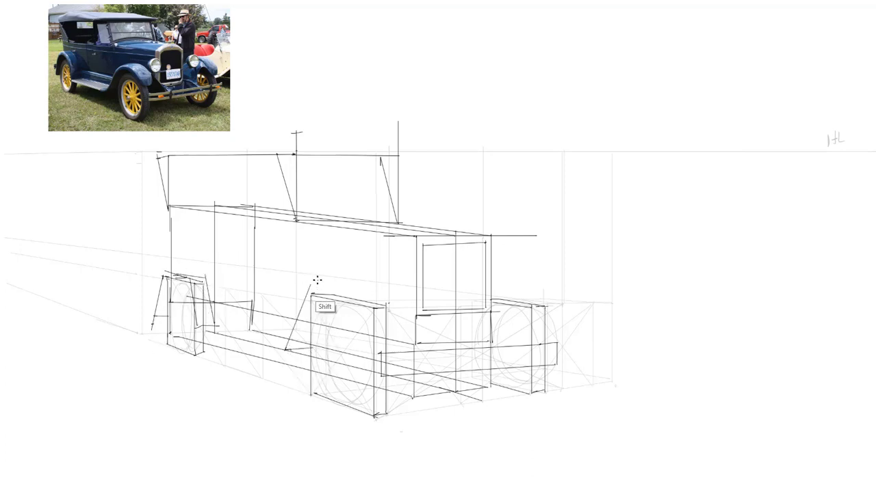
left_click(307, 288)
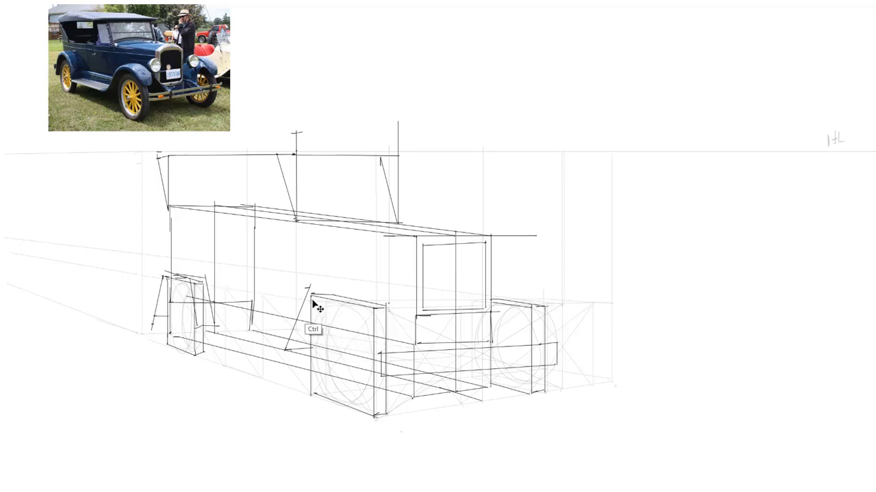
left_click(405, 317, "shift")
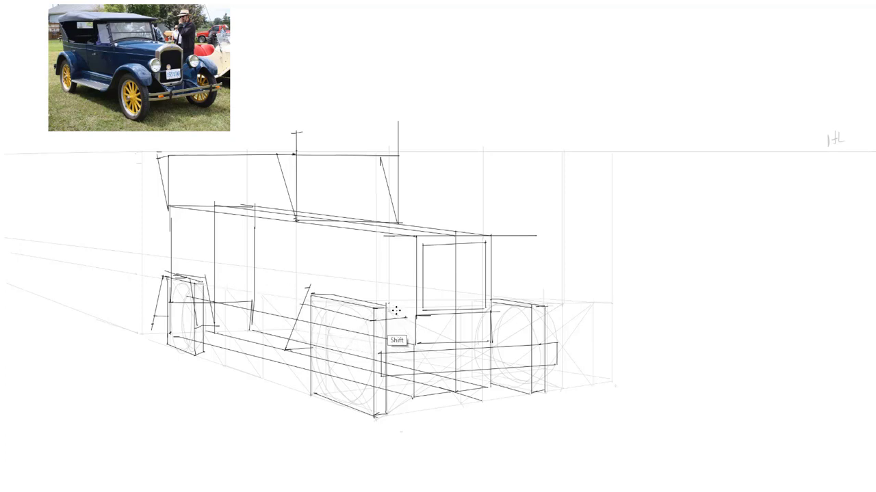
left_click(331, 297, "shift")
left_click(300, 305)
left_click(332, 297, "shift")
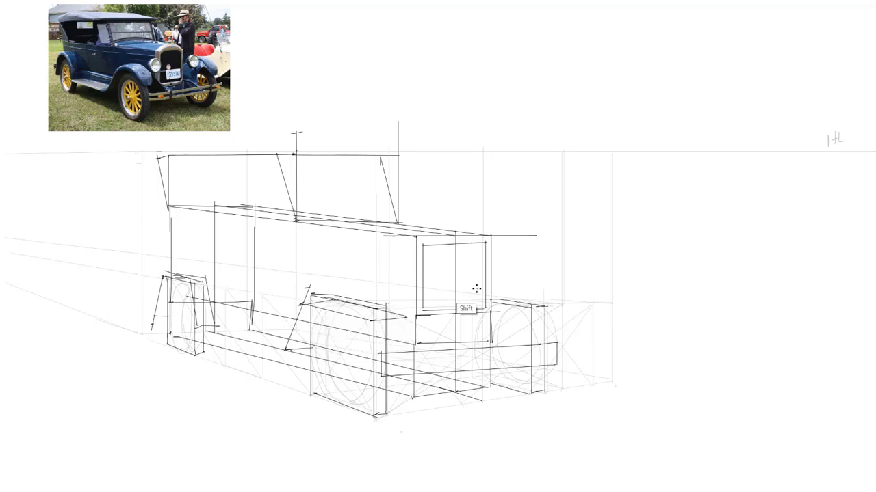
Close the near front fender's front end with two downward-slanting edges joined along the bottom.
left_click(371, 319)
left_click(381, 348, "shift")
left_click(408, 342, "shift")
left_click(404, 318, "shift")
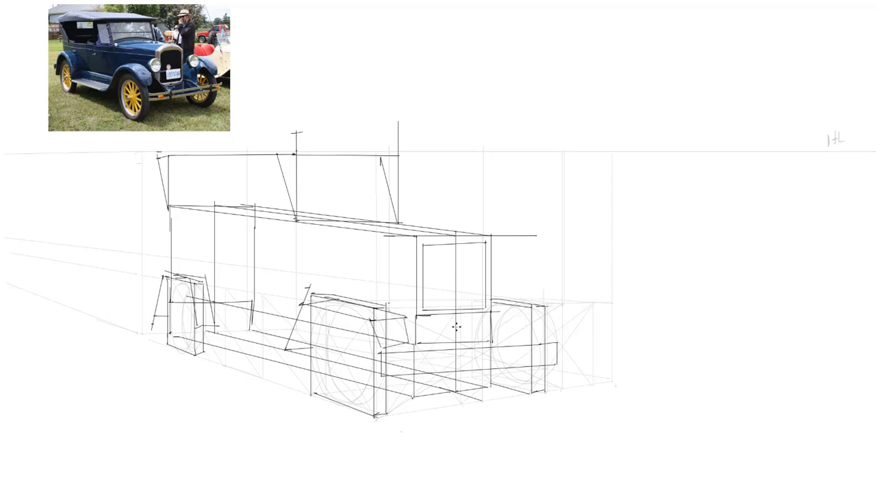
Block in the far front fender over its wheel with slanted front edges, a bottom edge and an inner top edge.
left_click(526, 337)
left_click(563, 335, "shift")
left_click(561, 332)
left_click(552, 303, "shift")
left_click(531, 335)
left_click(520, 308, "shift")
left_click(488, 305, "shift")
Restate the body's rear edge and draw the soft top's angled rear side opening and lower roof edge up to the windshield.
left_click_drag(168, 207, 172, 274)
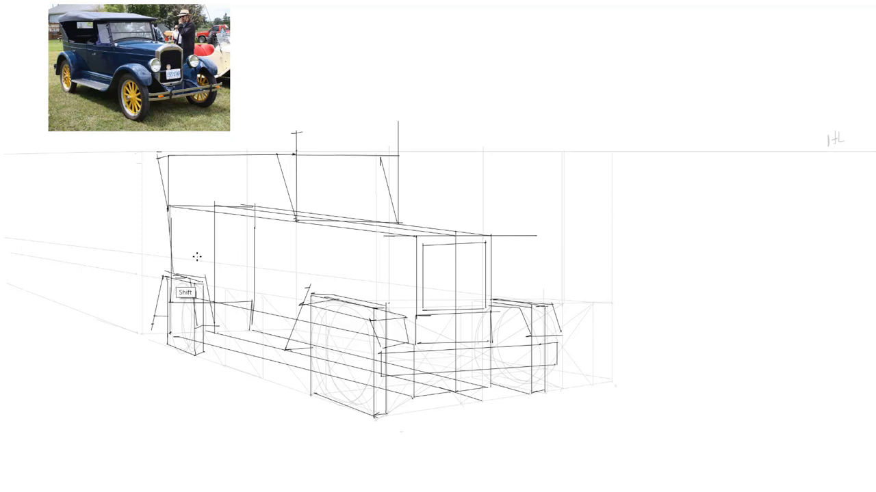
left_click(162, 166)
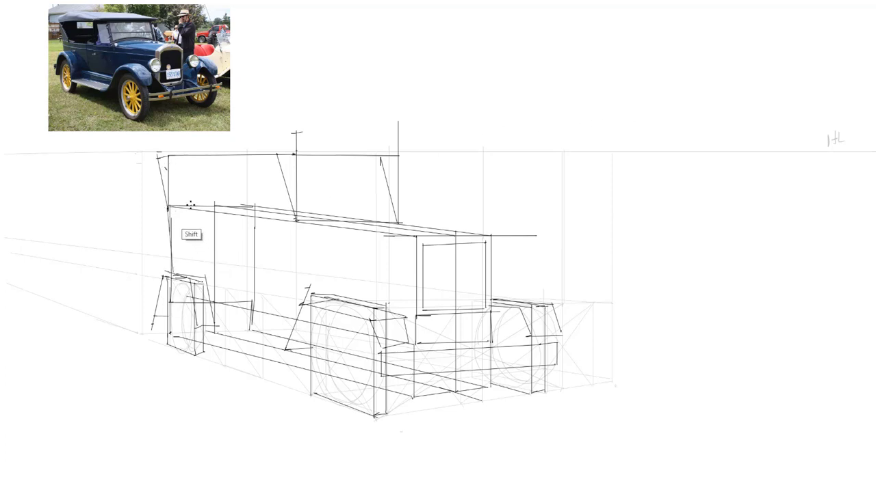
left_click(191, 205, "shift")
left_click_drag(164, 167, 181, 158)
left_click(265, 163, "shift")
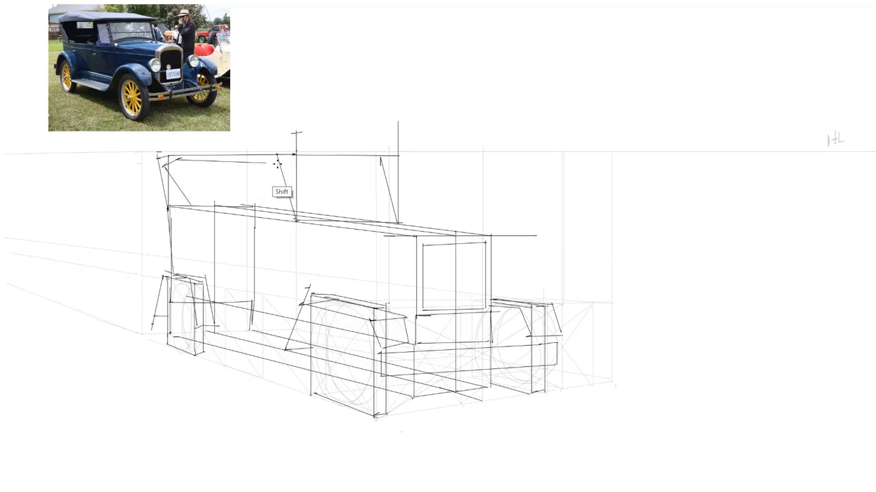
left_click_drag(269, 163, 278, 164)
left_click(384, 165, "shift")
left_click(398, 157, "shift")
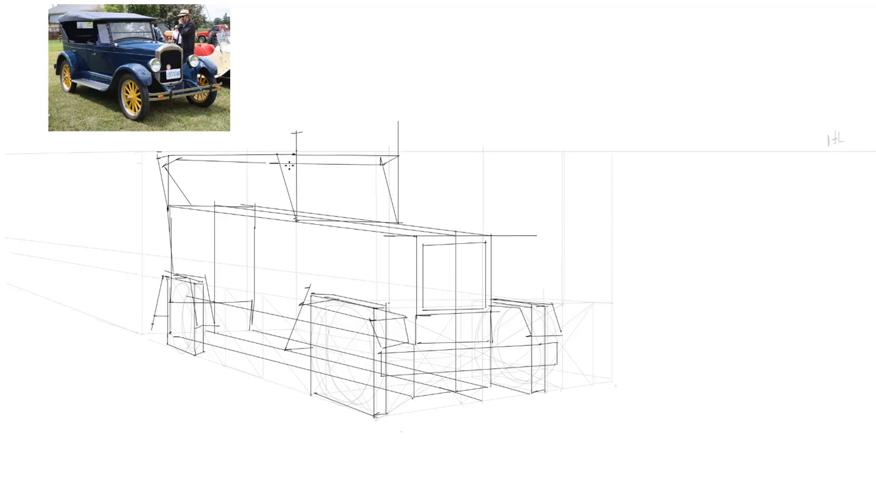
Draw a parallel inner line beside both the near and the far windshield posts.
left_click(303, 219)
left_click(287, 164, "shift")
left_click(392, 223)
left_click(372, 168, "shift")
left_click(259, 169, "shift")
left_click(269, 206, "shift")
key("ctrl+z")
key("ctrl+z")
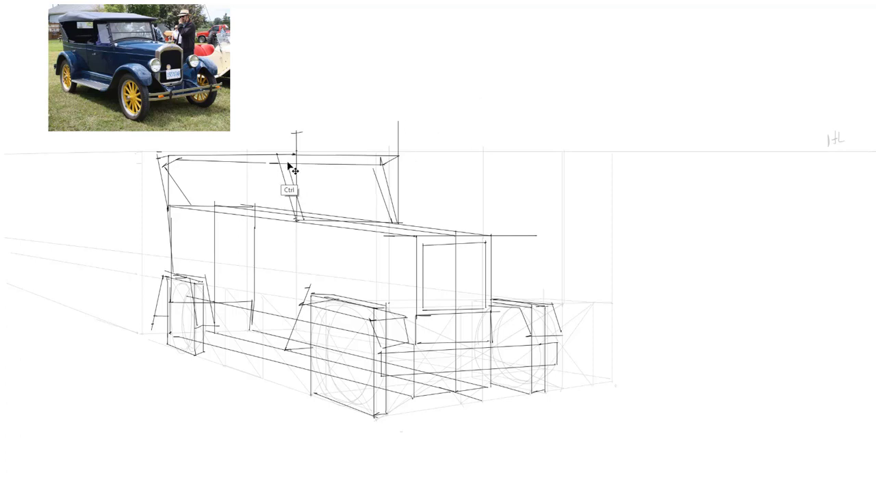
Add the small side window's rear edge behind the near windshield post and sketch round headlights on both sides of the radiator.
left_click(266, 166)
left_click(276, 209, "shift")
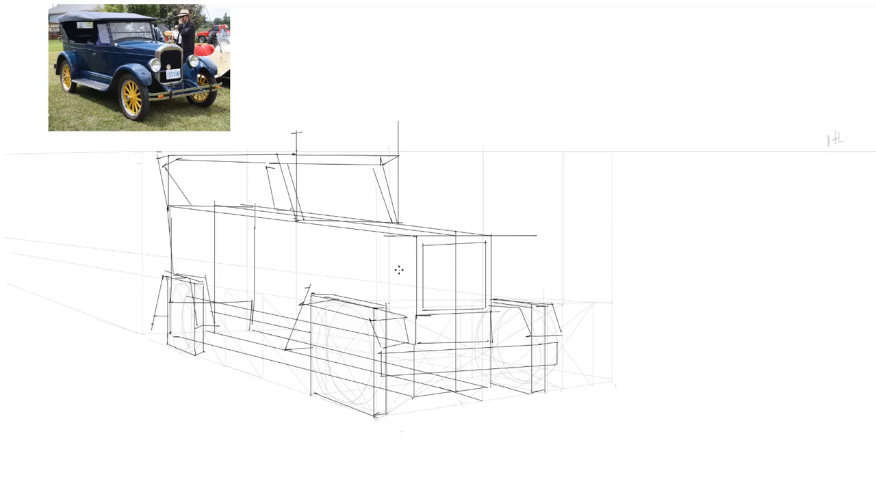
left_click_drag(413, 285, 412, 286)
left_click_drag(500, 270, 510, 261)
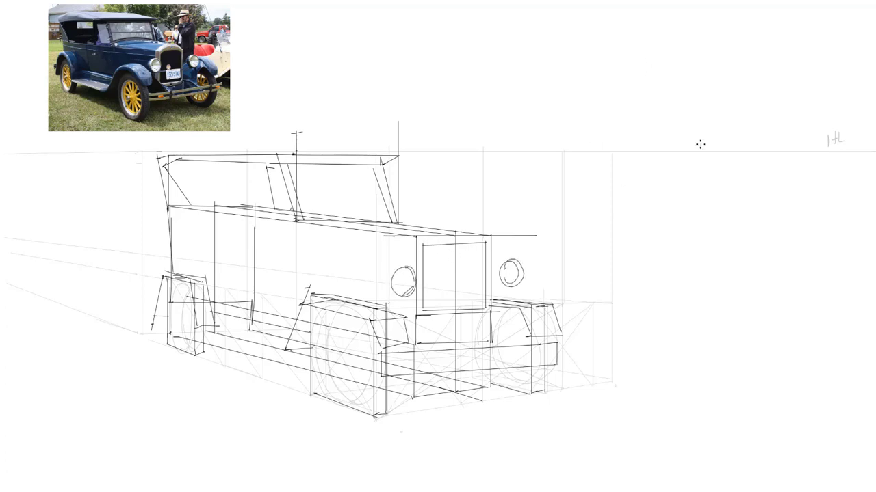
Draw the side trim line below the body's top edge, from the rear corner across the door to the radiator.
left_click(169, 223)
left_click(212, 232, "shift")
left_click(215, 232)
left_click(254, 239, "shift")
left_click(416, 254, "shift")
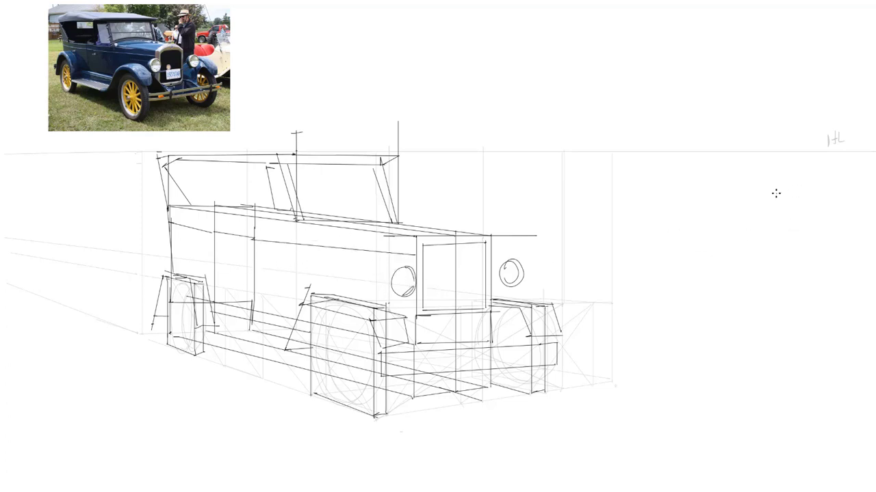
Cap the radiator's front face with a beveled top made of two slanted edges and a flat ridge.
left_click(416, 238)
left_click(437, 224, "shift")
left_click(434, 225)
left_click(469, 223, "shift")
left_click(489, 236, "shift")
Extend the hood's two upper bevel edges from the radiator top back toward the windshield.
left_click(435, 223)
left_click(329, 210, "shift")
left_click(468, 220)
left_click(369, 207, "shift")
left_click(392, 211, "shift")
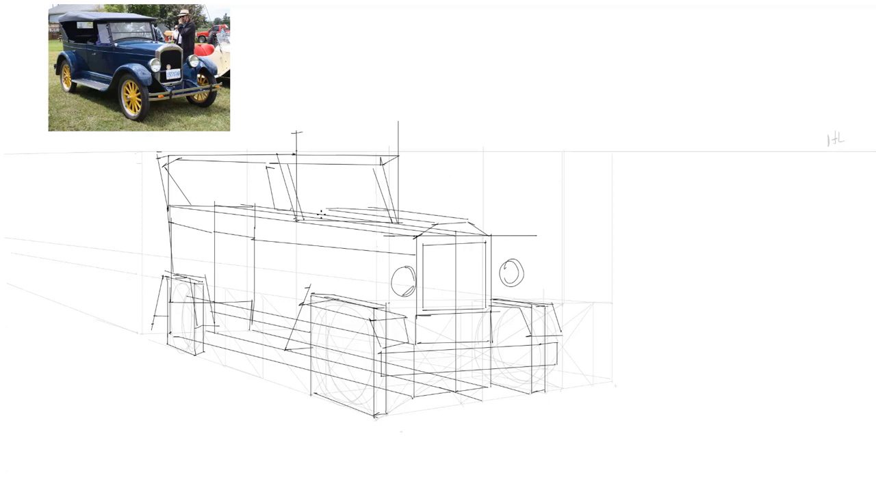
Draw the hood's rear bevel edge and continue it as a vertical seam down to the near front fender.
left_click(324, 210)
left_click(306, 225, "shift")
left_click(305, 302, "shift")
Add a raised beveled top to the roof with slanted rear and front edges and a long upper edge.
left_click(168, 158)
left_click(193, 140, "shift")
left_click(190, 140)
left_click(350, 144, "shift")
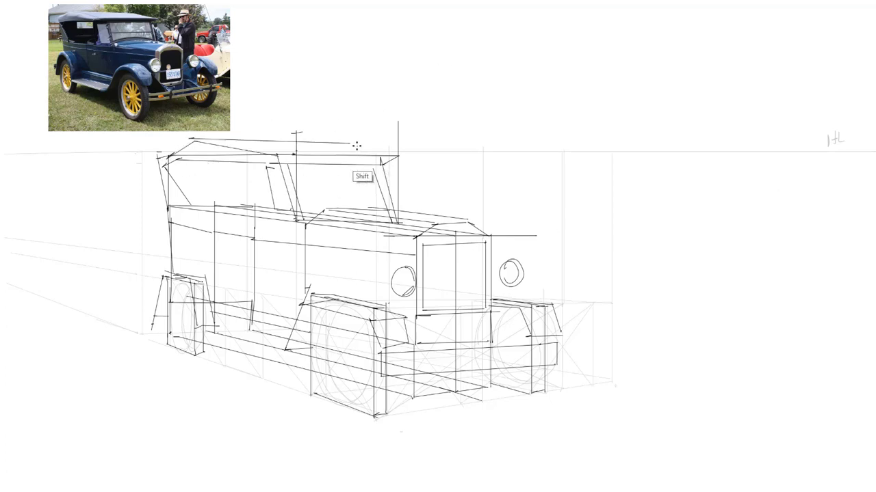
left_click(397, 156, "shift")
Draw the inner and outer tire ellipses for the rear, near front and far front wheels.
mouse_move(182, 282)
left_mouse_down()
mouse_move(188, 348)
mouse_move(195, 283)
left_mouse_up()
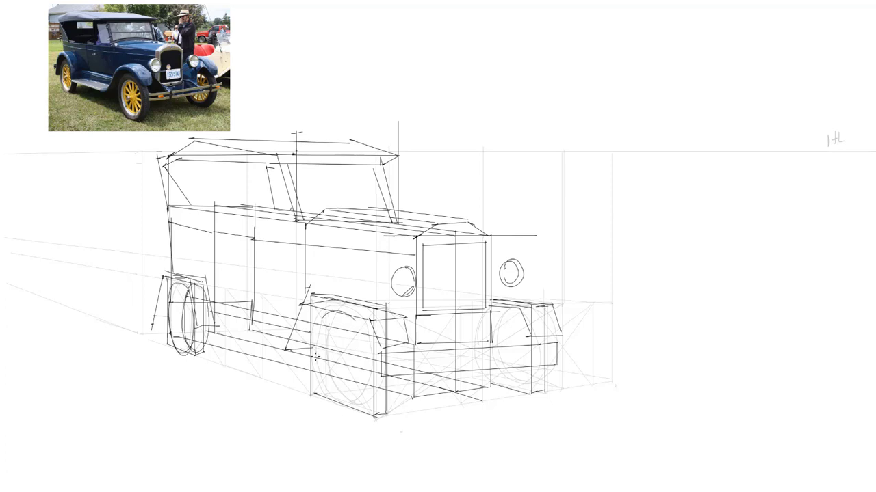
left_click_drag(315, 357, 320, 322)
left_click_drag(376, 316, 378, 319)
mouse_move(501, 315)
left_mouse_down()
mouse_move(480, 344)
mouse_move(498, 321)
left_mouse_up()
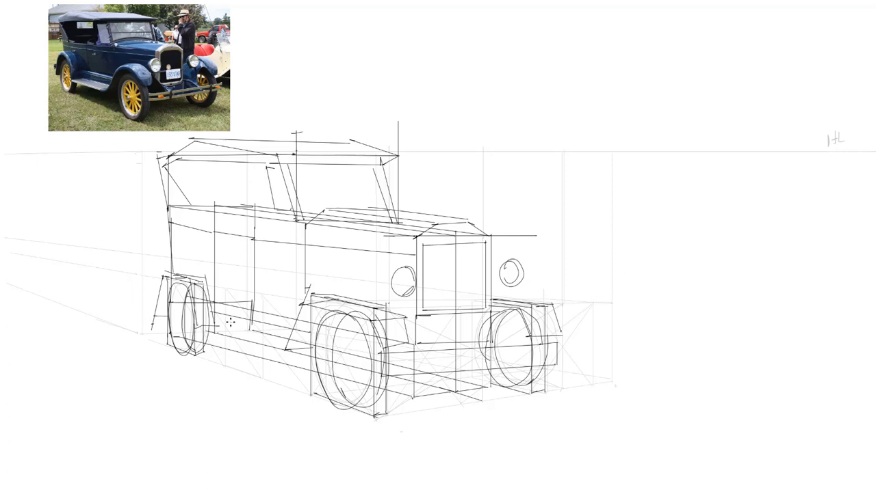
Darken the running board's edge between the wheels and the hood's far outline down to the radiator's corner.
left_click_drag(199, 328, 290, 349)
left_click(394, 209)
left_click(470, 220, "shift")
left_click(465, 222)
left_click(488, 236, "shift")
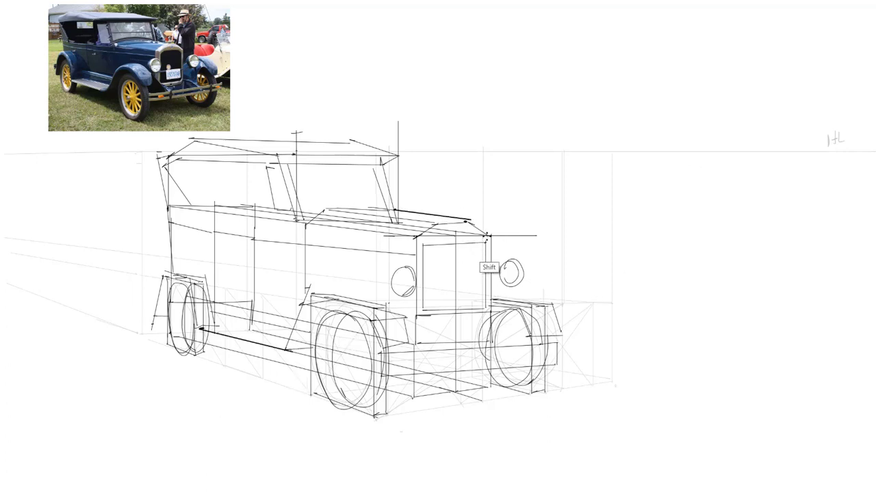
Darken the car's upper silhouette along the body's rear edge, the soft top's back and the beveled roof outline.
left_click(173, 272)
left_click(168, 207, "shift")
left_click(157, 159, "shift")
left_click(195, 140, "shift")
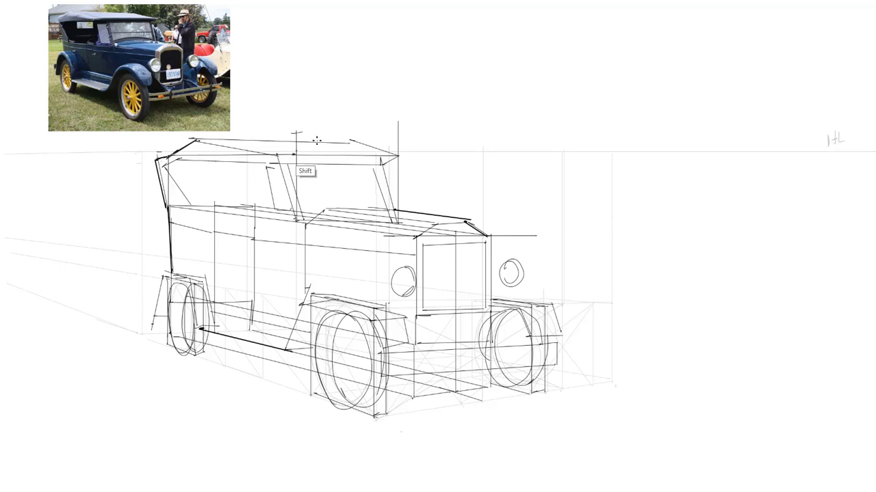
left_click(357, 141, "shift")
left_click(397, 156, "shift")
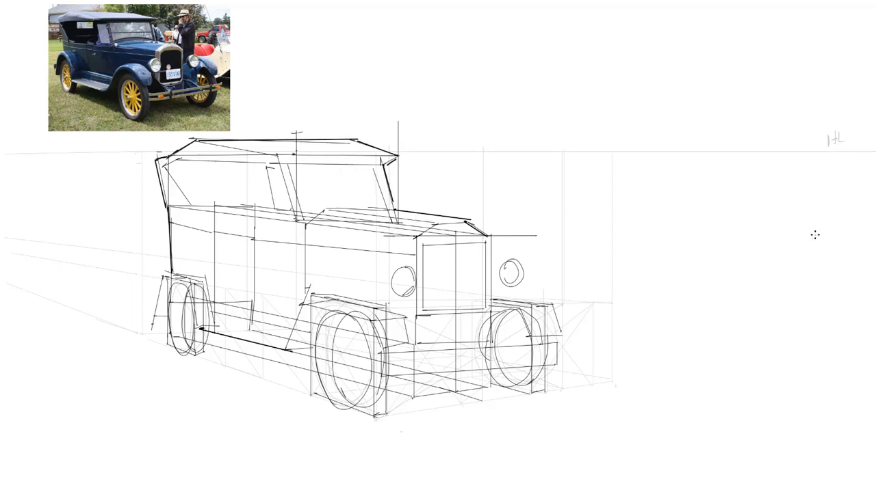
Darken the radiator's far side edge and the full rectangular outline of the front bumper.
left_click_drag(490, 247, 494, 298)
left_click(380, 376)
left_click(556, 365, "shift")
left_click(557, 342, "shift")
left_click(380, 353, "shift")
left_click(380, 378, "shift")
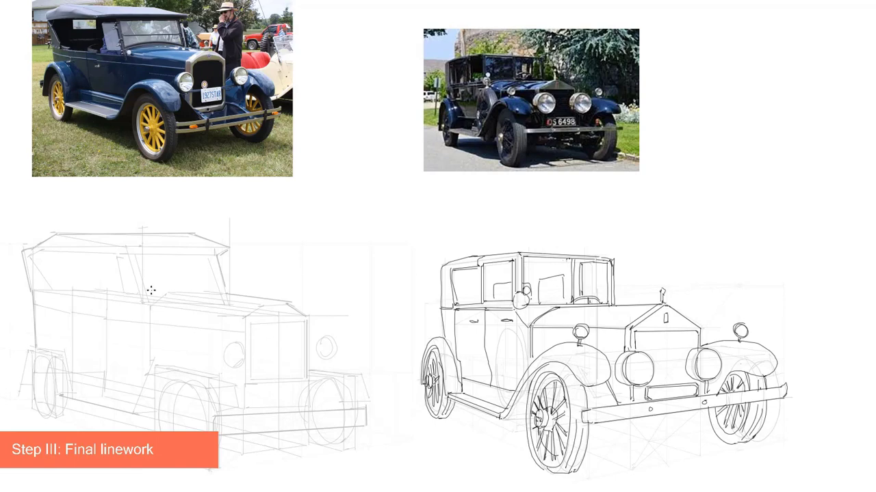
Ink the windshield's near post, top edge and far post over the faded construction sketch.
left_click(144, 299)
left_click(127, 253, "shift")
left_click(221, 257, "shift")
left_click(228, 293, "shift")
left_click(216, 252)
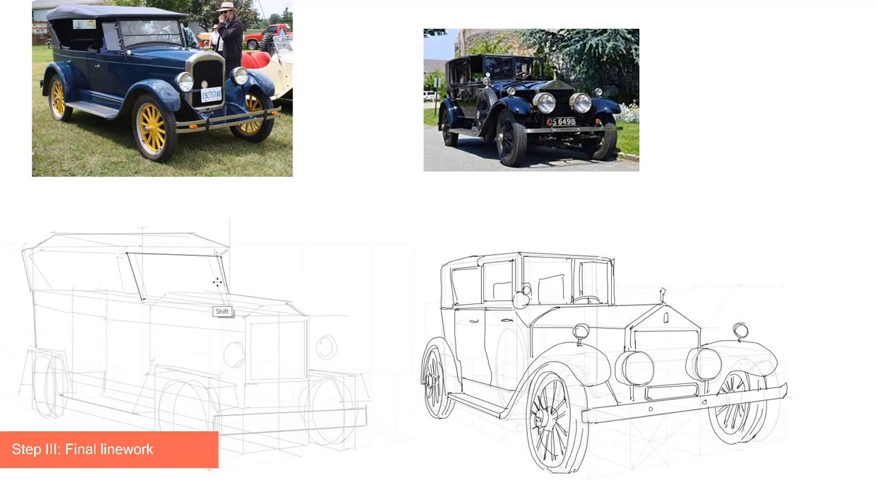
Ink the hood's curved top and side edge, the rounded radiator shell and the radiator cap.
left_click_drag(152, 298, 203, 292)
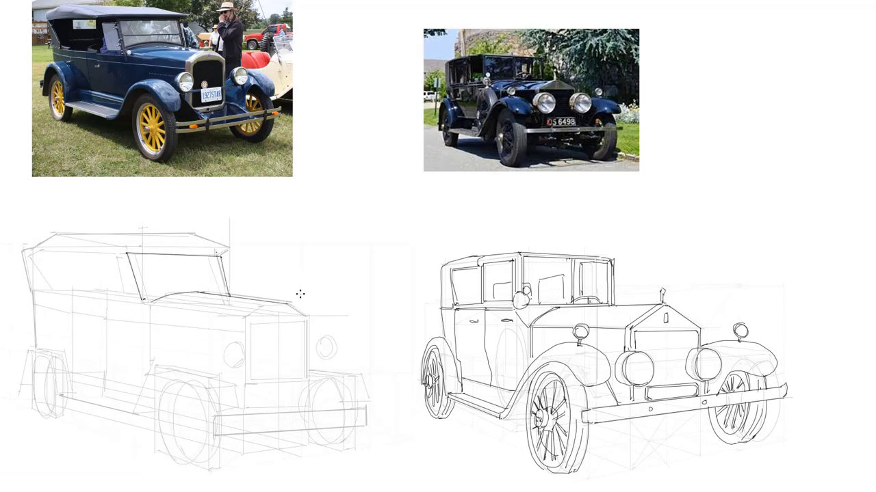
left_click_drag(246, 317, 306, 317)
left_click(245, 317)
left_click(150, 307, "shift")
left_click_drag(151, 305, 155, 307)
mouse_move(266, 299)
left_mouse_down()
mouse_move(259, 320)
mouse_move(306, 318)
left_mouse_up()
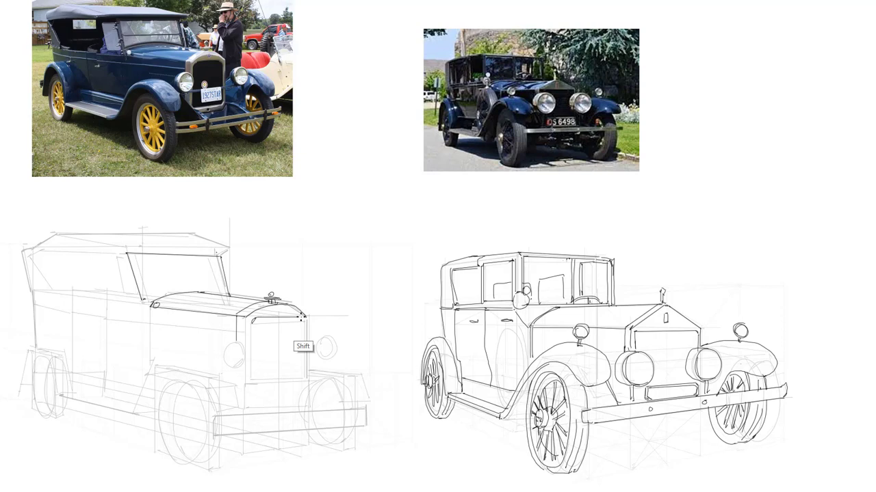
Ink the radiator grille's inner opening with rounded corners and the shell's far side and bottom edges.
left_click(302, 376, "shift")
left_click(253, 378, "shift")
left_click(253, 321, "shift")
left_click(306, 317)
left_click(307, 375, "shift")
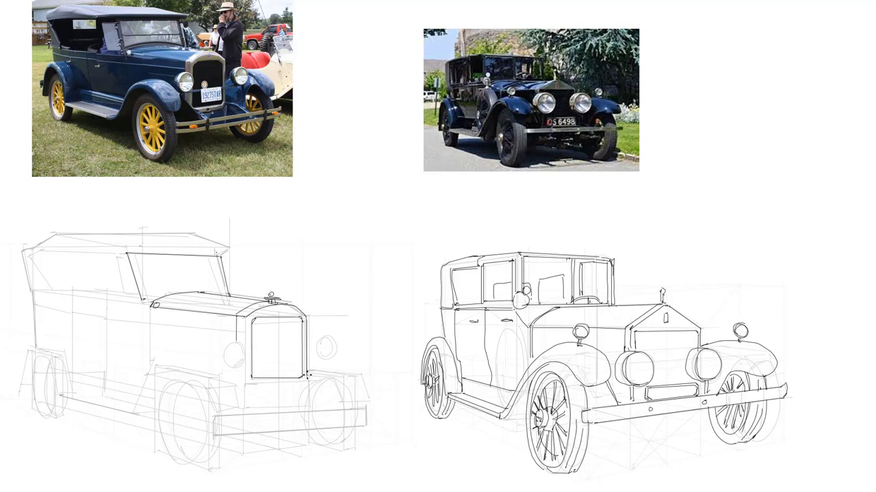
left_click_drag(308, 375, 304, 383)
left_click(245, 384, "shift")
Ink the near front fender's sweeping curved outline and the round headlights with their housings.
mouse_move(262, 414)
left_mouse_down()
mouse_move(226, 369)
mouse_move(191, 373)
mouse_move(167, 350)
mouse_move(132, 409)
mouse_move(168, 362)
mouse_move(187, 367)
left_mouse_up()
left_click_drag(132, 412, 156, 409)
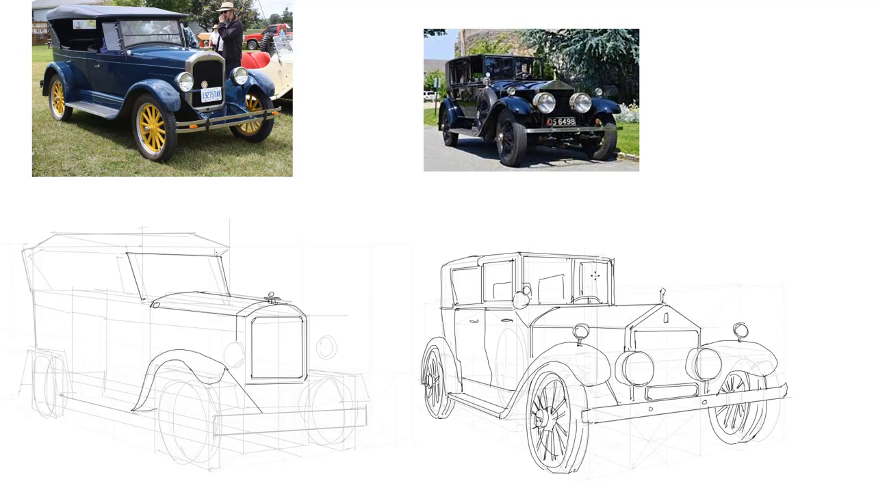
mouse_move(234, 365)
left_mouse_down()
mouse_move(236, 338)
mouse_move(223, 358)
mouse_move(229, 364)
left_mouse_up()
left_click_drag(219, 359, 222, 337)
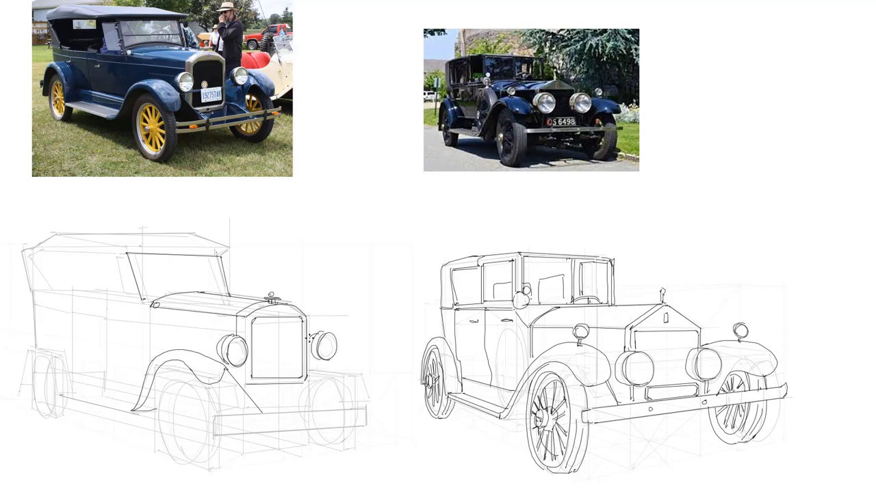